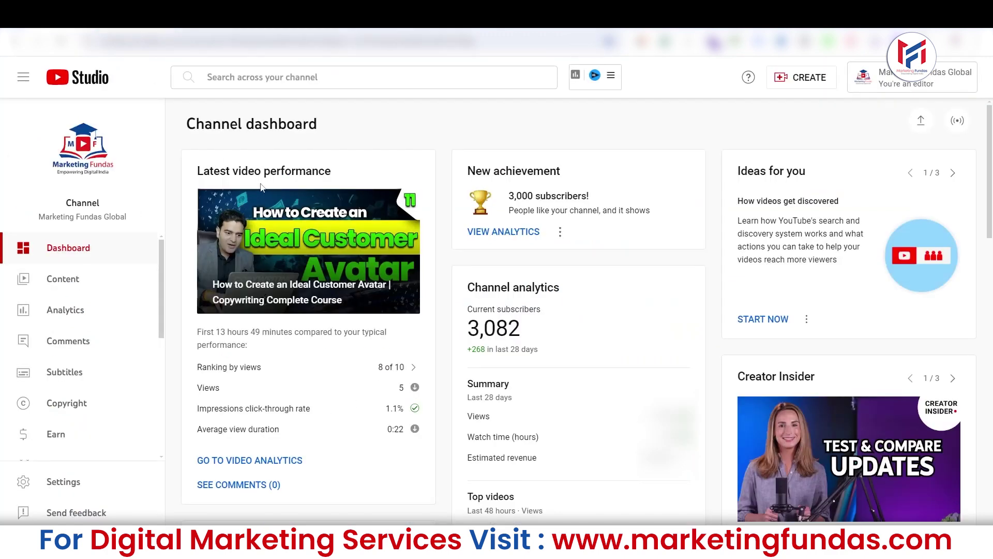
# - Review the YouTube Studio dashboard and the demo channel's public page, including its channel name
pyautogui.scroll(-1, 261, 188)
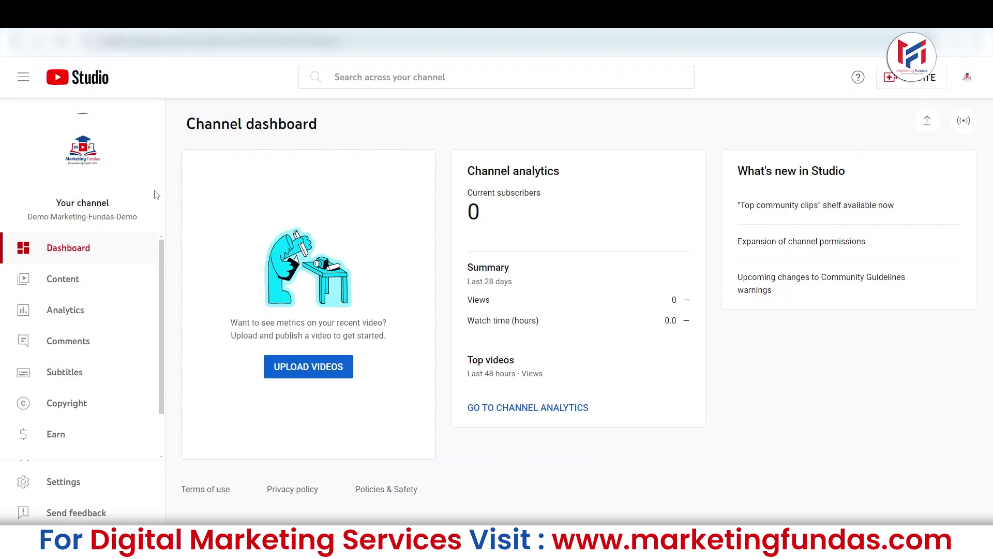
pyautogui.click(88, 150)
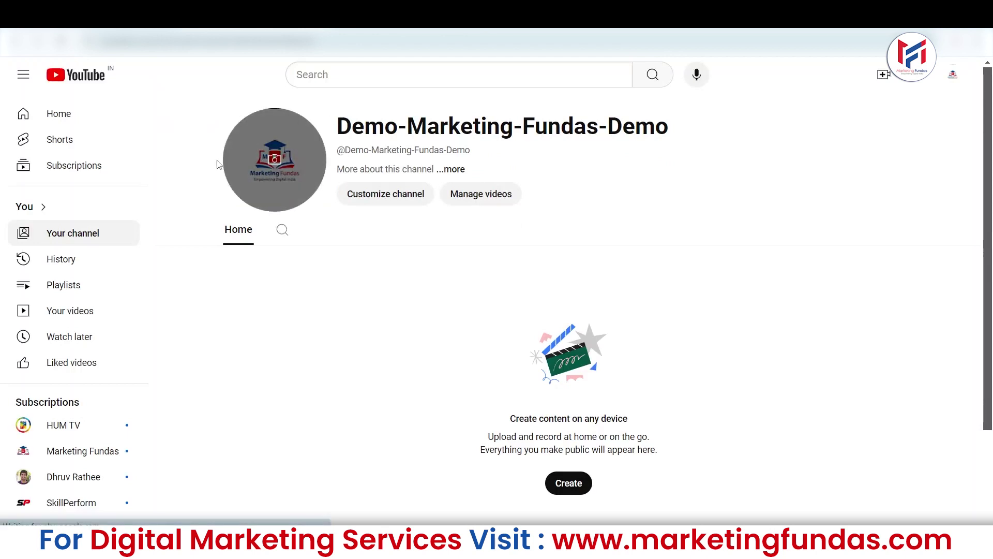
pyautogui.scroll(-2, 992, 237)
pyautogui.scroll(2, 992, 207)
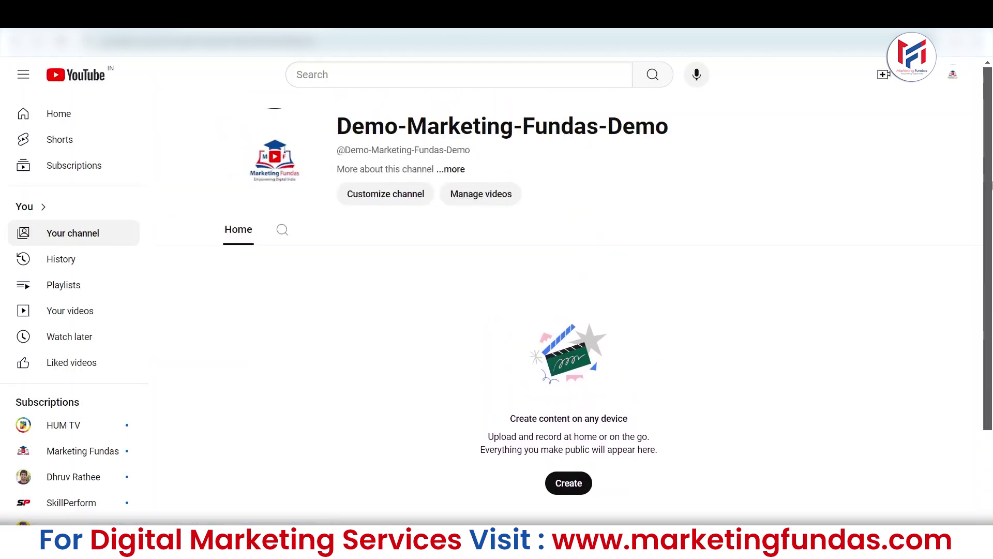
pyautogui.moveTo(336, 123); pyautogui.dragTo(667, 130)
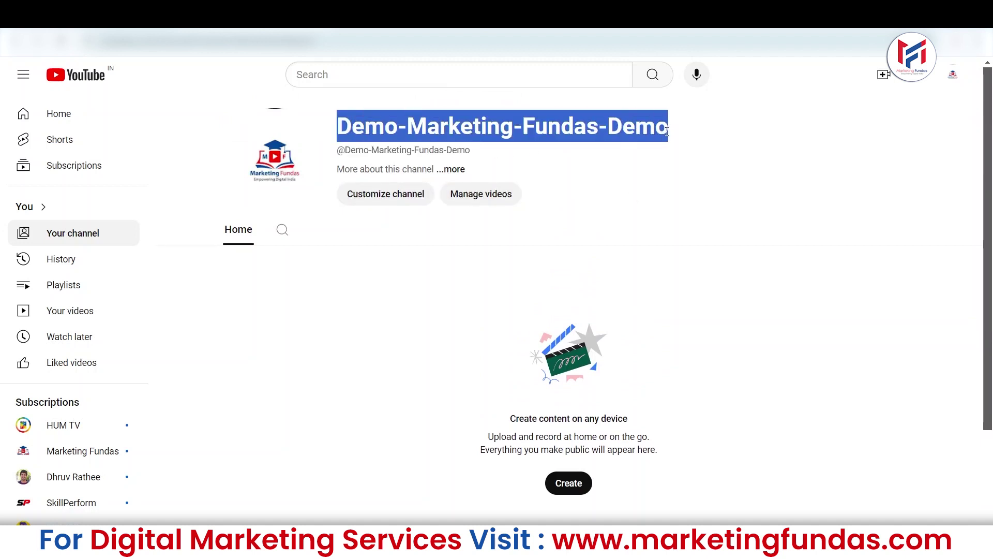
pyautogui.click(667, 130)
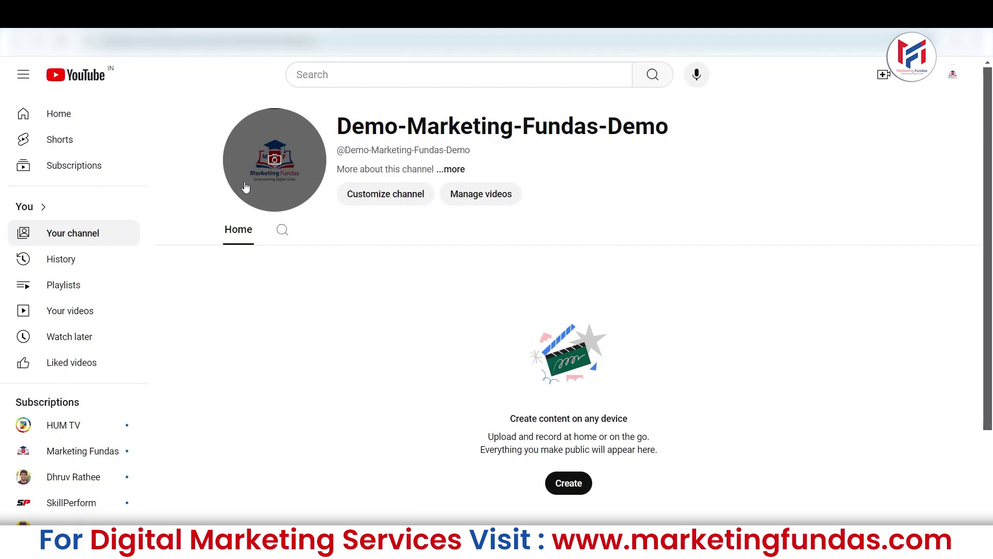
pyautogui.click(246, 186)
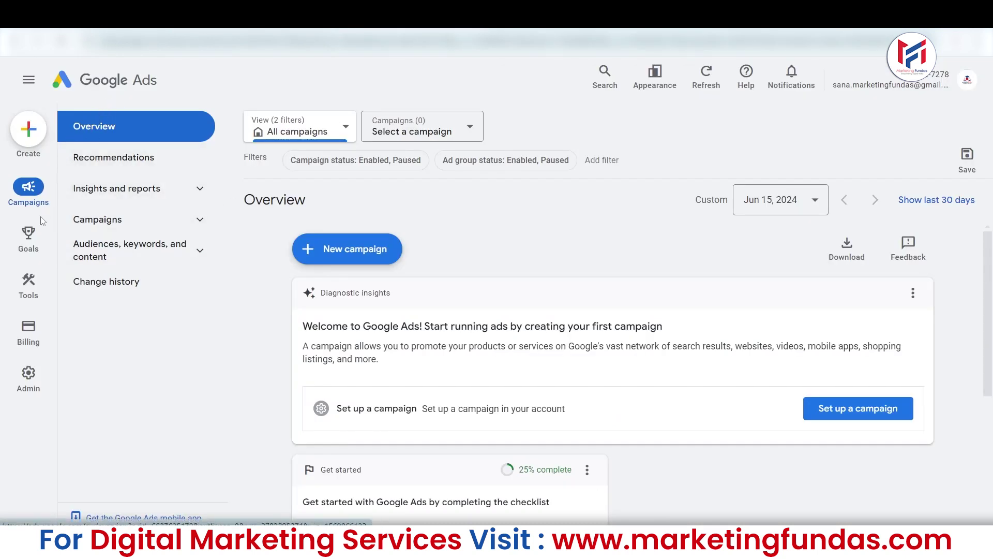
# - Switch to Google Ads and exit the introductory feature guide
pyautogui.moveTo(17, 379)
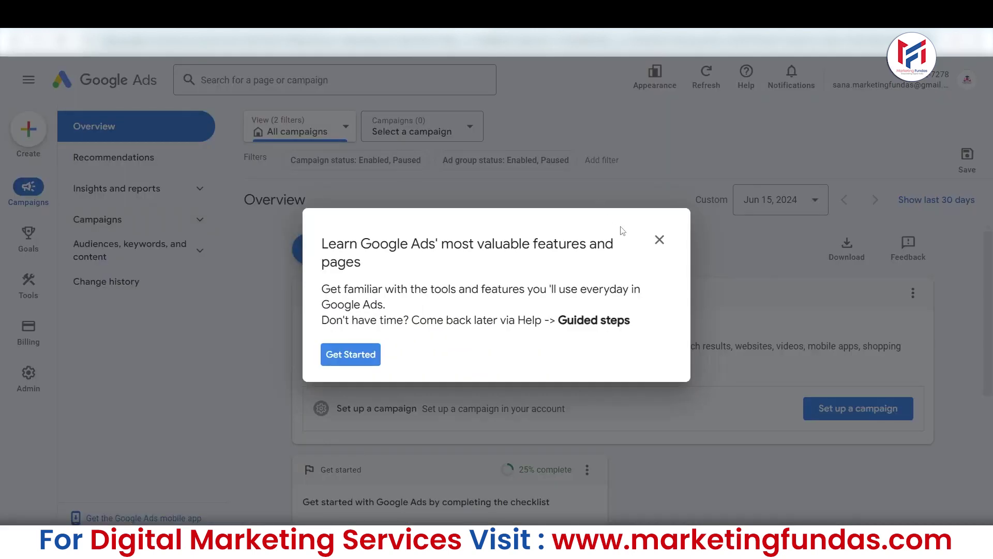
pyautogui.click(660, 239)
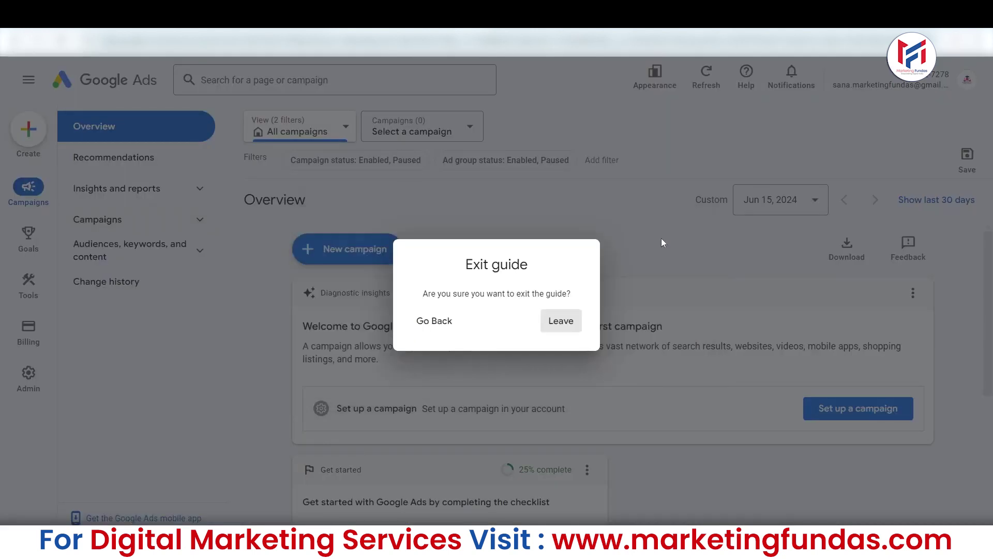
pyautogui.click(564, 322)
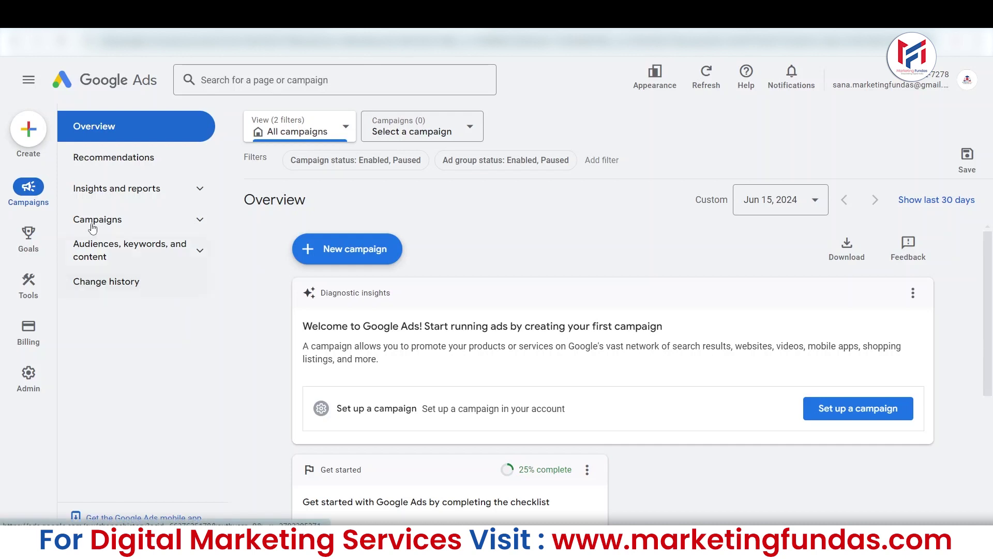
# - Open the Data manager among the Google Ads tools and look over its featured products
pyautogui.moveTo(27, 286)
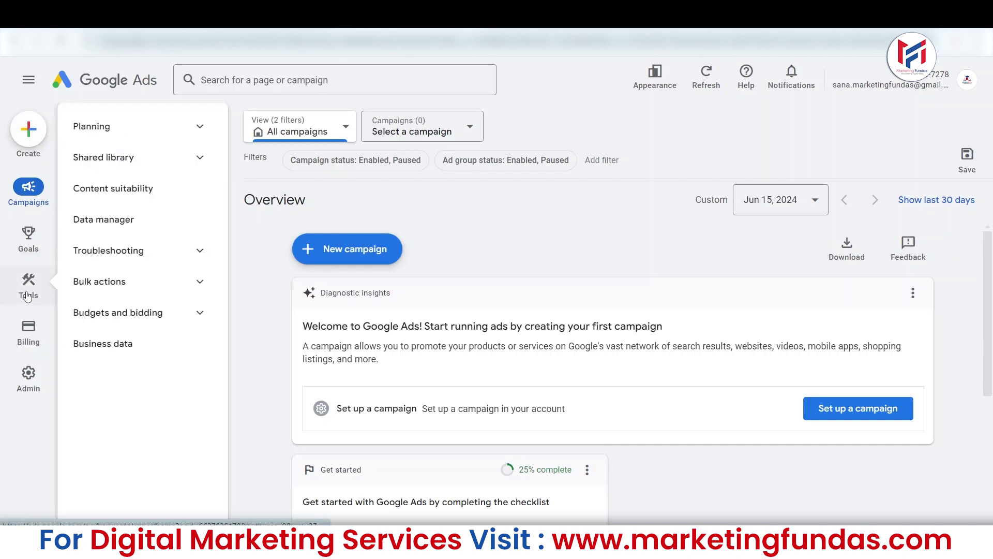
pyautogui.moveTo(24, 248)
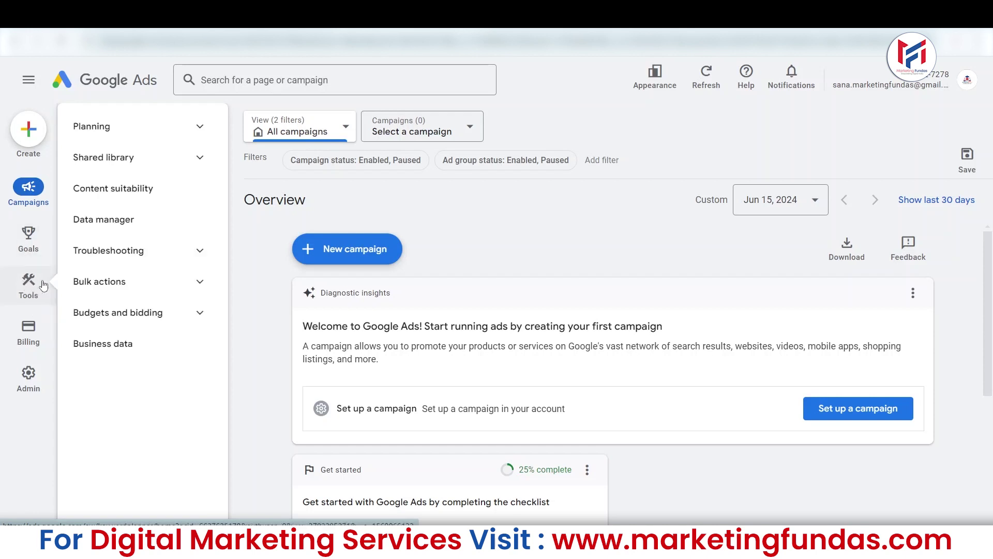
pyautogui.click(101, 222)
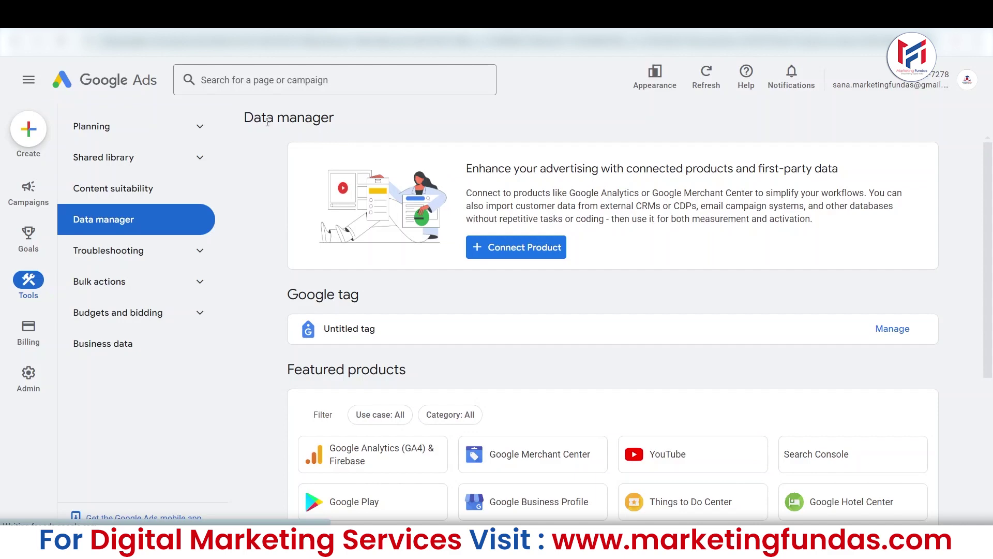
pyautogui.scroll(-4, 992, 181)
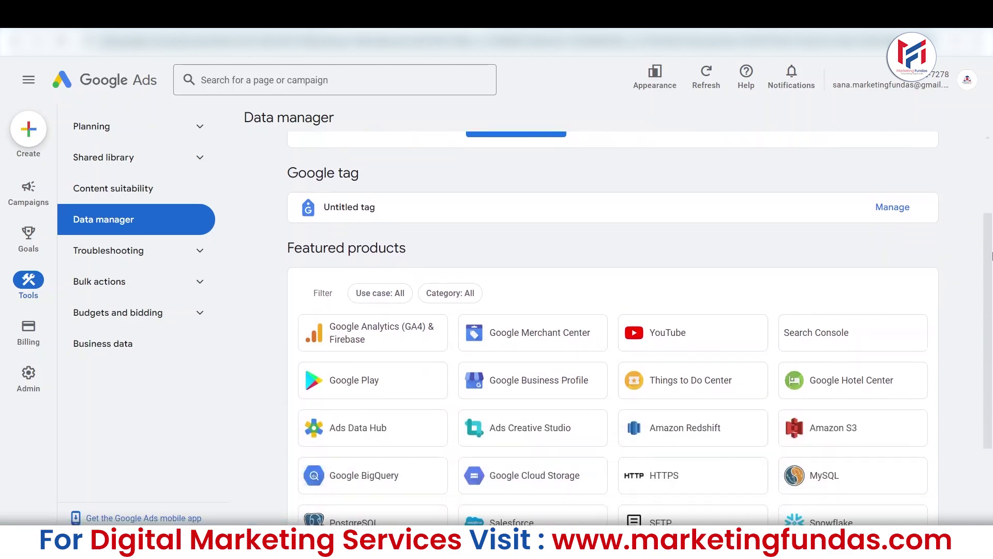
pyautogui.scroll(3, 992, 198)
pyautogui.scroll(2, 992, 198)
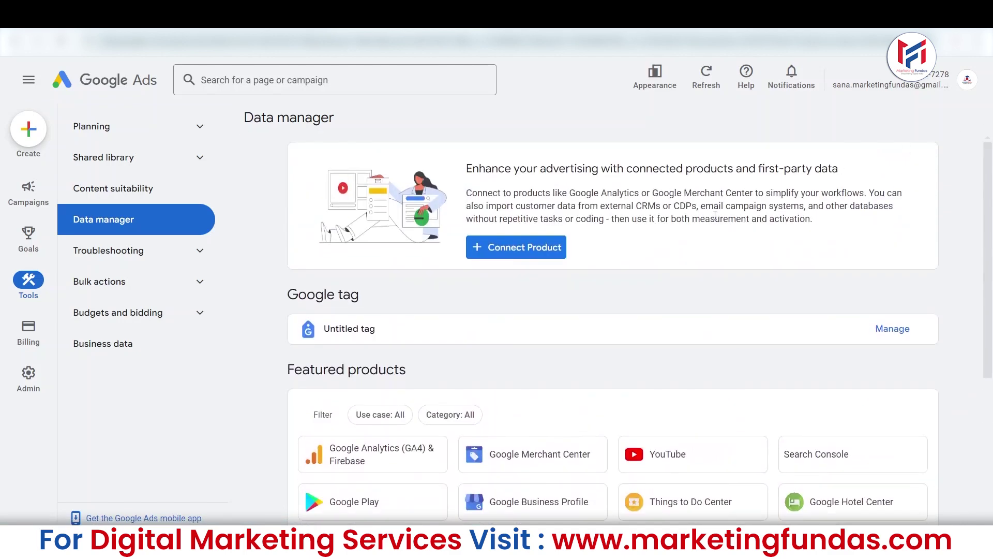
# - Look through the data sources offered for connecting a product, including YouTube, and close the selection without choosing one
pyautogui.click(530, 250)
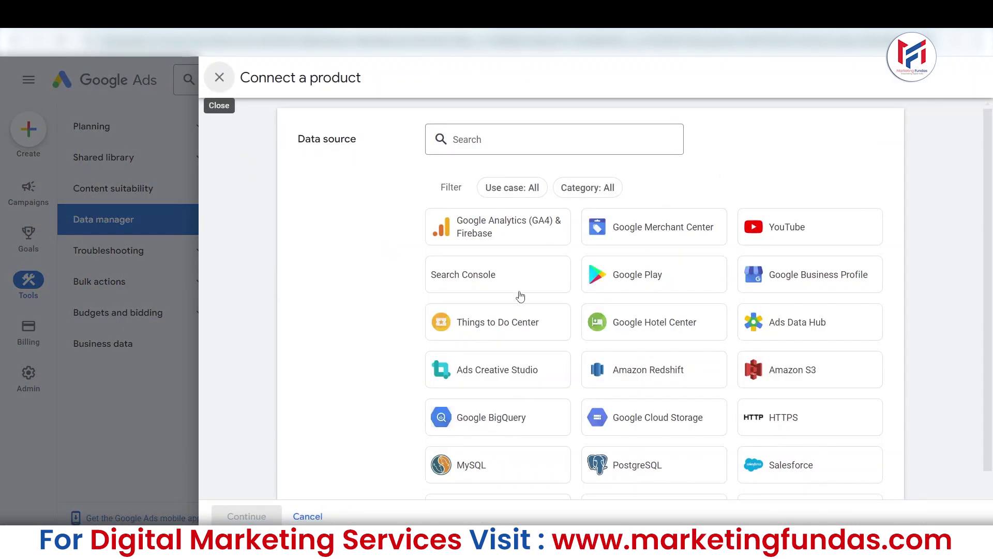
pyautogui.scroll(-1, 519, 295)
pyautogui.scroll(1, 520, 295)
pyautogui.scroll(-1, 514, 287)
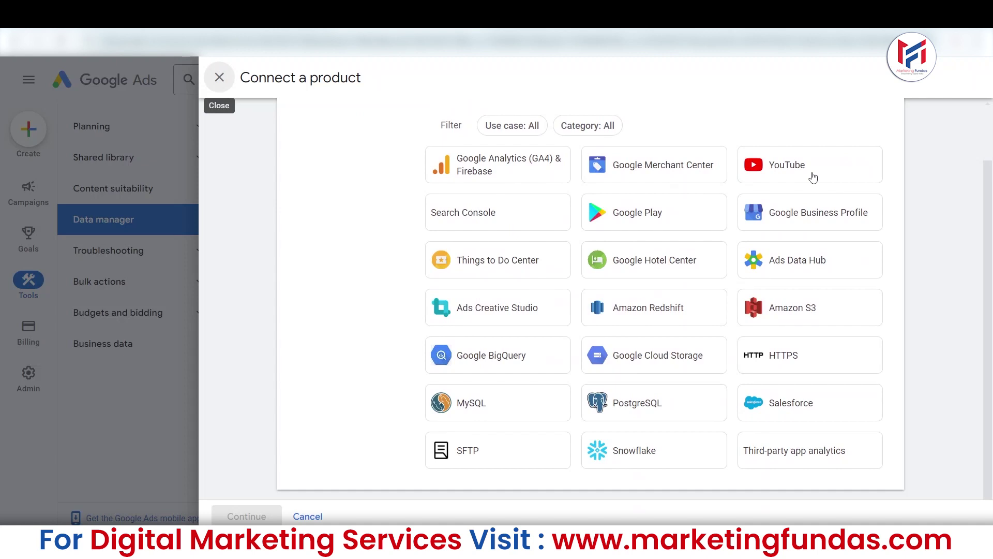
pyautogui.click(219, 77)
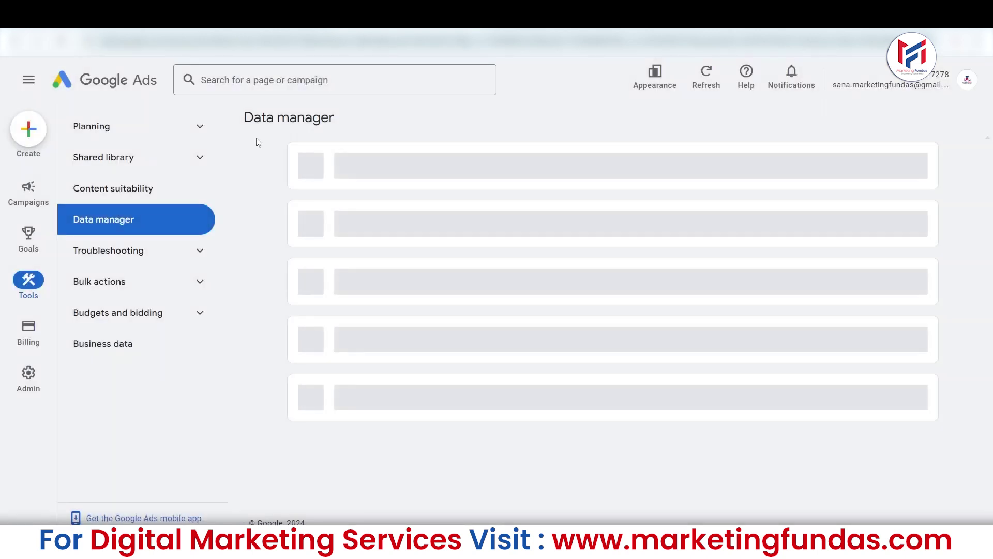
# - Open the YouTube linking page from the Data manager's featured products
pyautogui.scroll(-5, 538, 331)
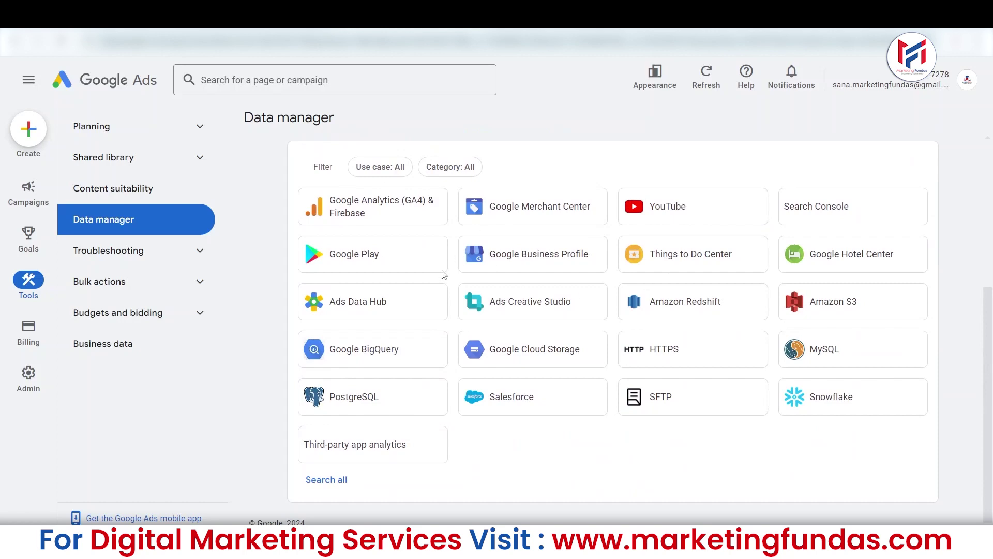
pyautogui.scroll(3, 510, 285)
pyautogui.scroll(1, 424, 201)
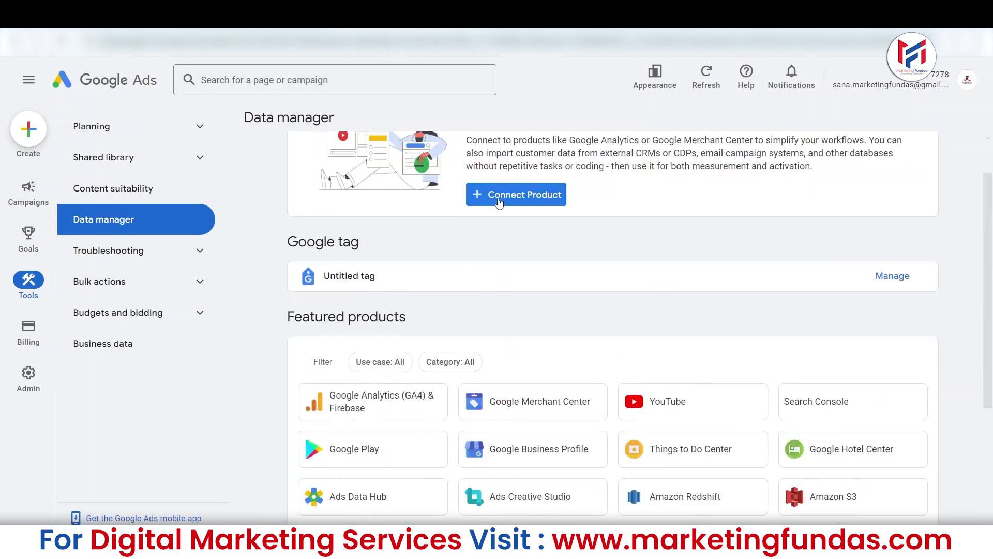
pyautogui.click(666, 396)
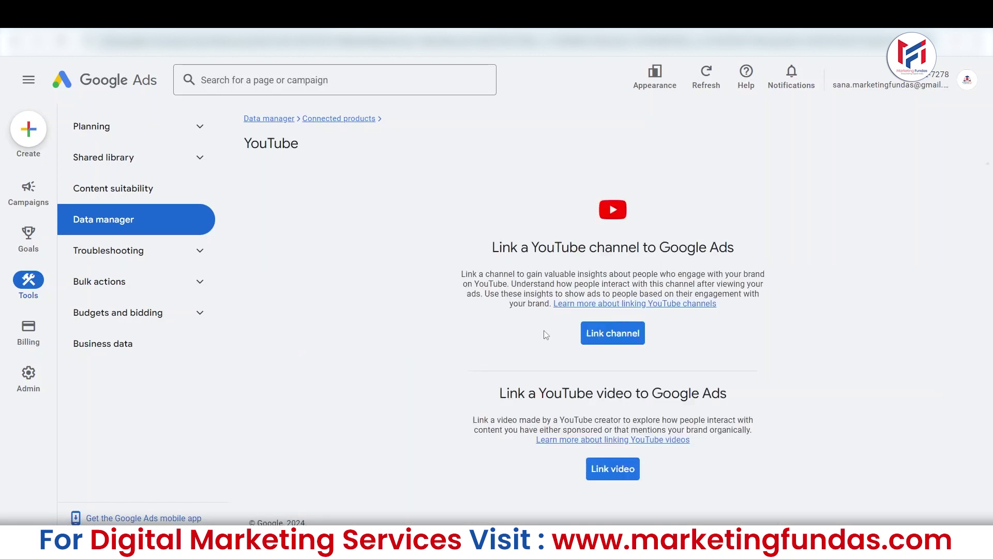
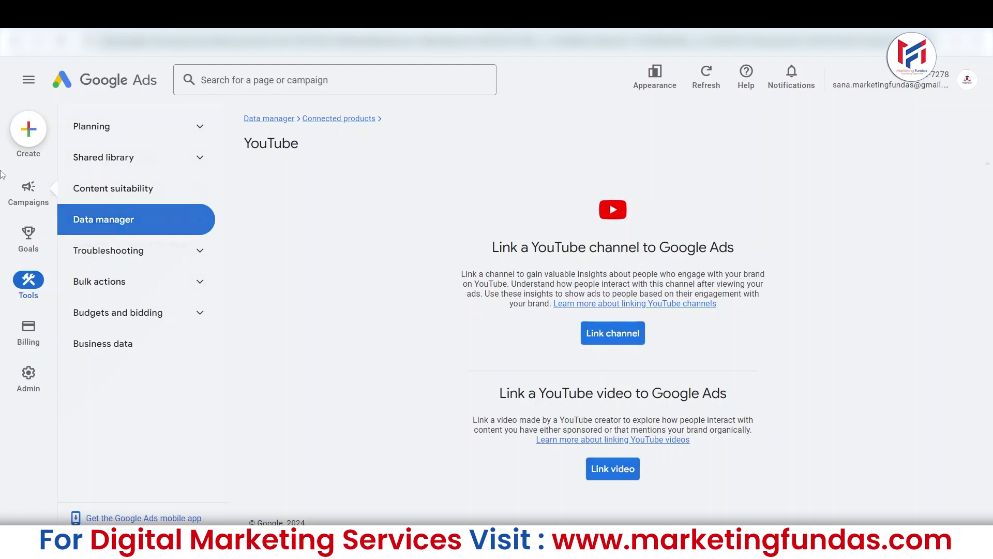
# - Switch Google Ads to the previous design for this session, submitting the feedback form without a reason
pyautogui.click(657, 75)
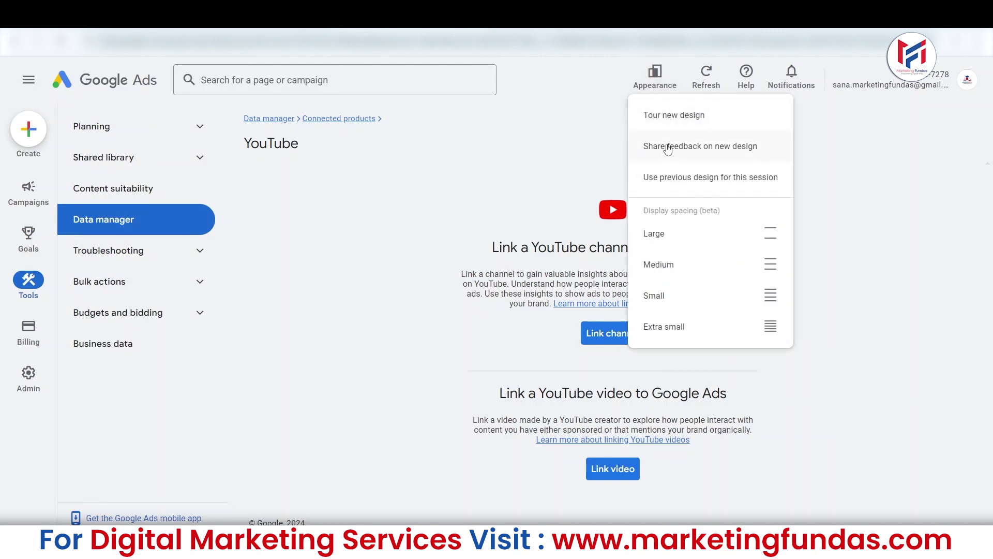
pyautogui.rightClick(672, 175)
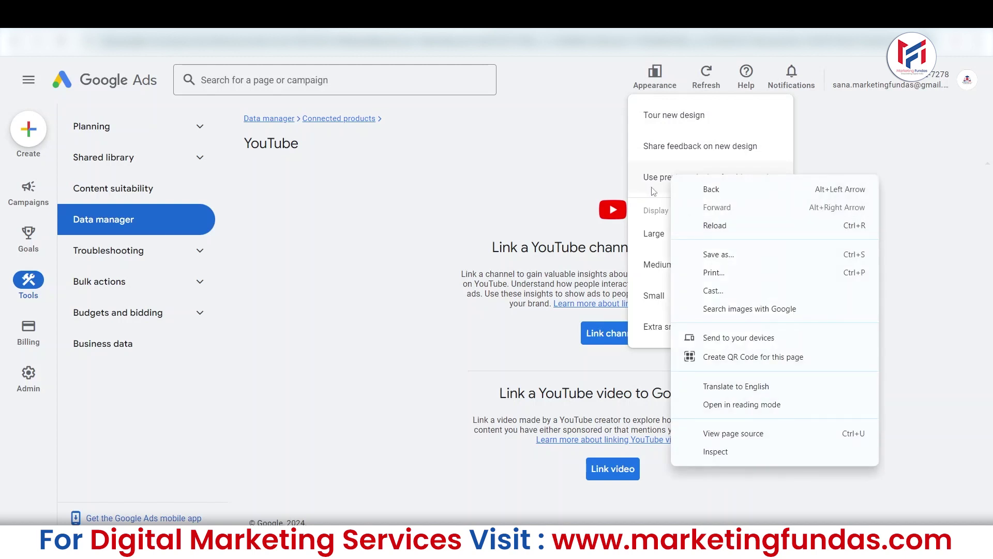
pyautogui.click(653, 191)
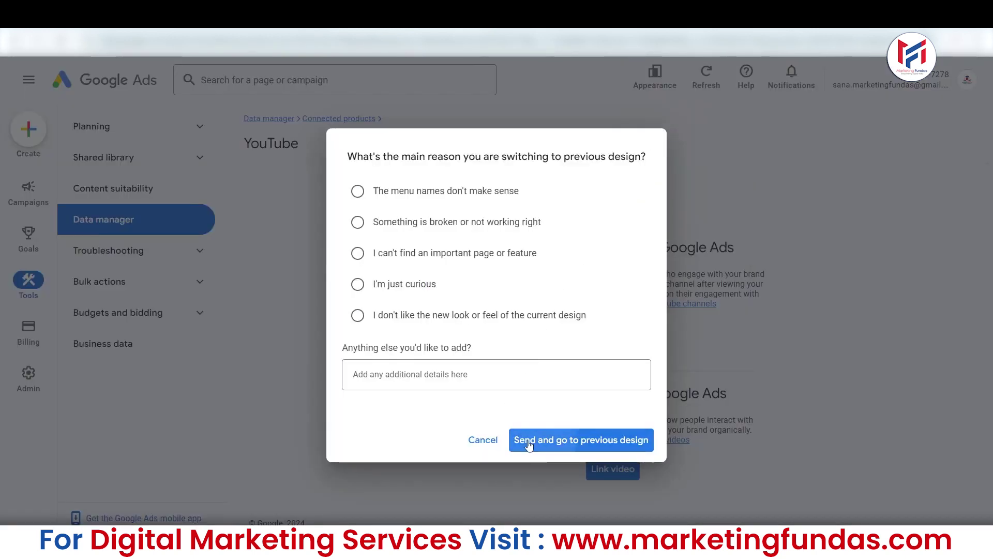
pyautogui.click(529, 444)
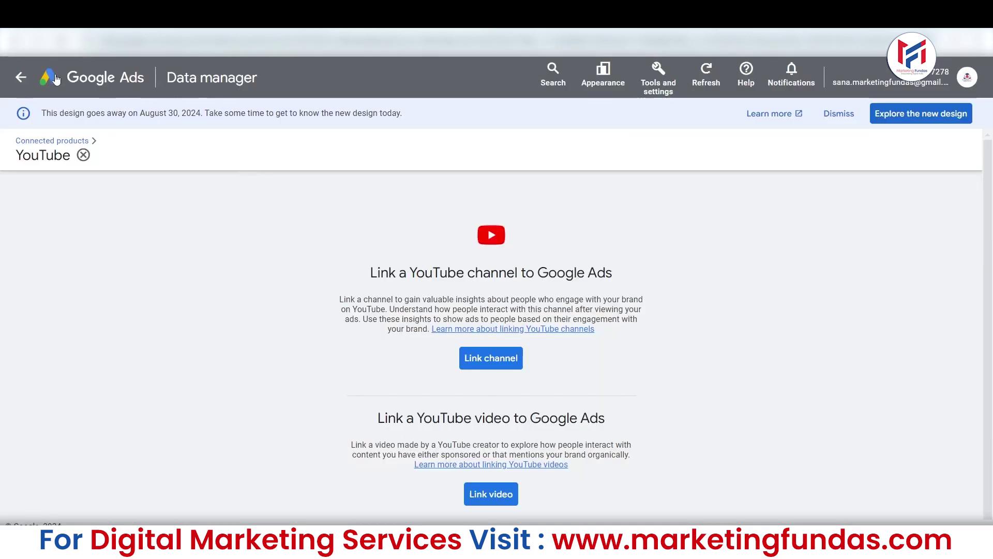
# - Return to the account overview and open the Data manager in the previous design
pyautogui.click(94, 88)
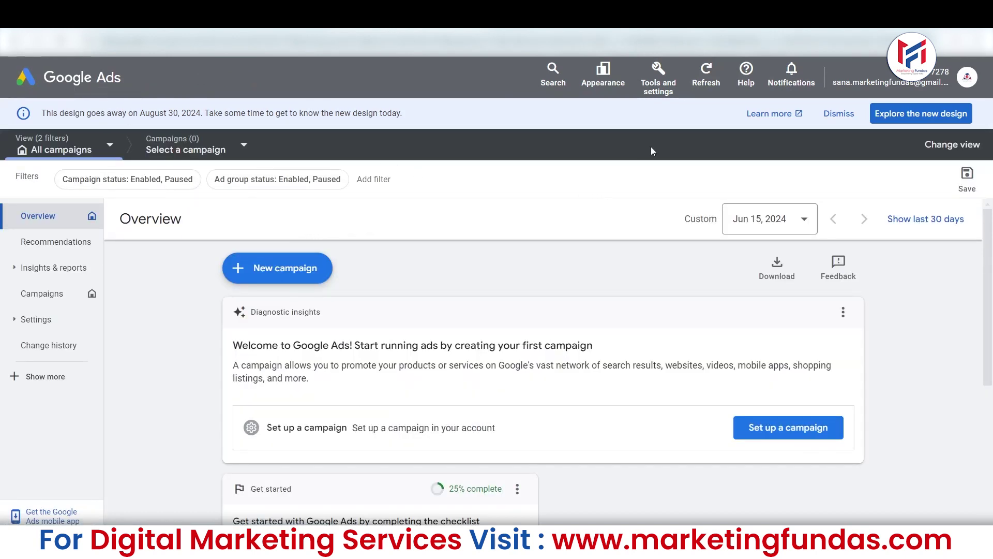
pyautogui.click(658, 75)
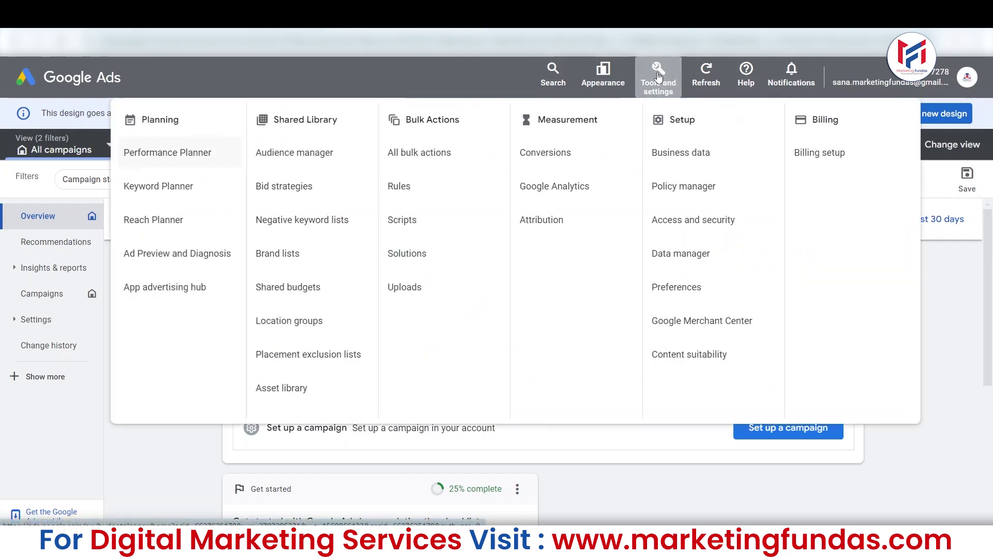
pyautogui.click(673, 254)
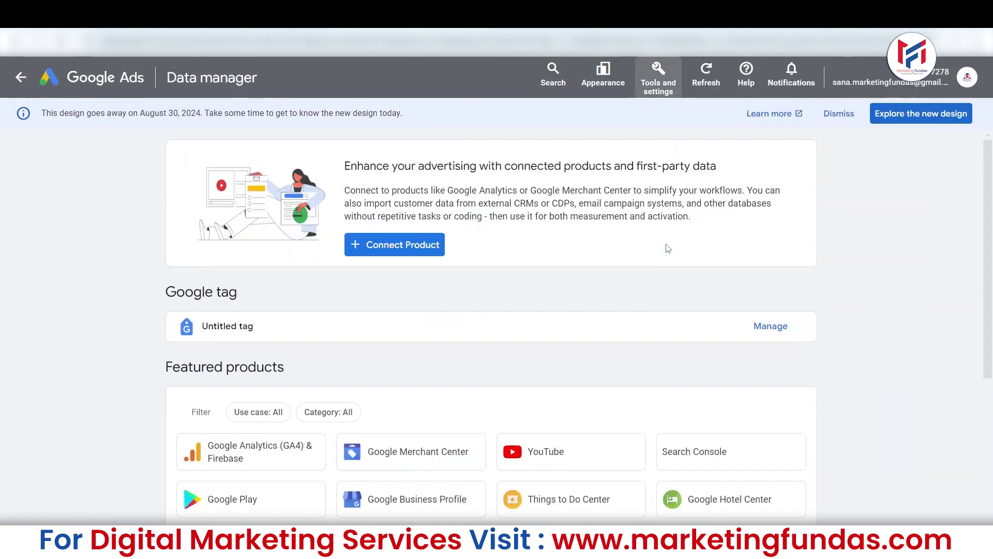
# - Find YouTube among the Data manager's featured products in the previous design and open its linking page
pyautogui.scroll(-2, 985, 293)
pyautogui.scroll(-3, 986, 293)
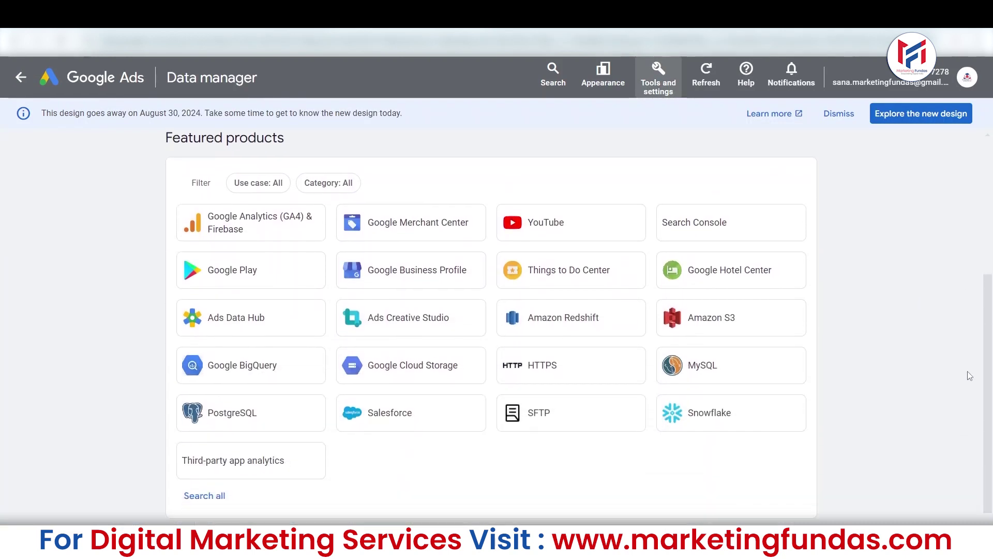
pyautogui.scroll(5, 992, 192)
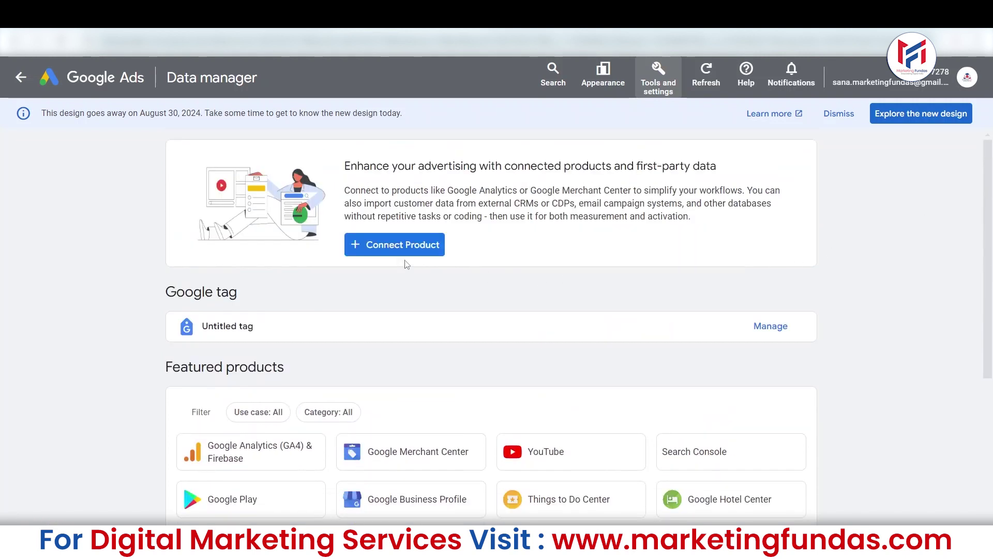
pyautogui.scroll(-1, 991, 244)
pyautogui.moveTo(991, 245); pyautogui.dragTo(991, 326)
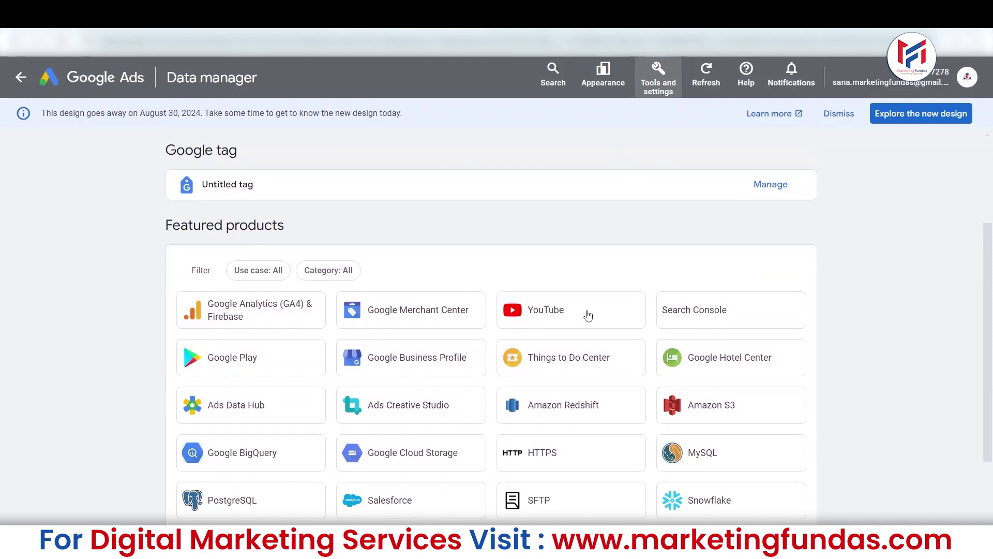
pyautogui.scroll(3, 991, 279)
pyautogui.scroll(-3, 992, 280)
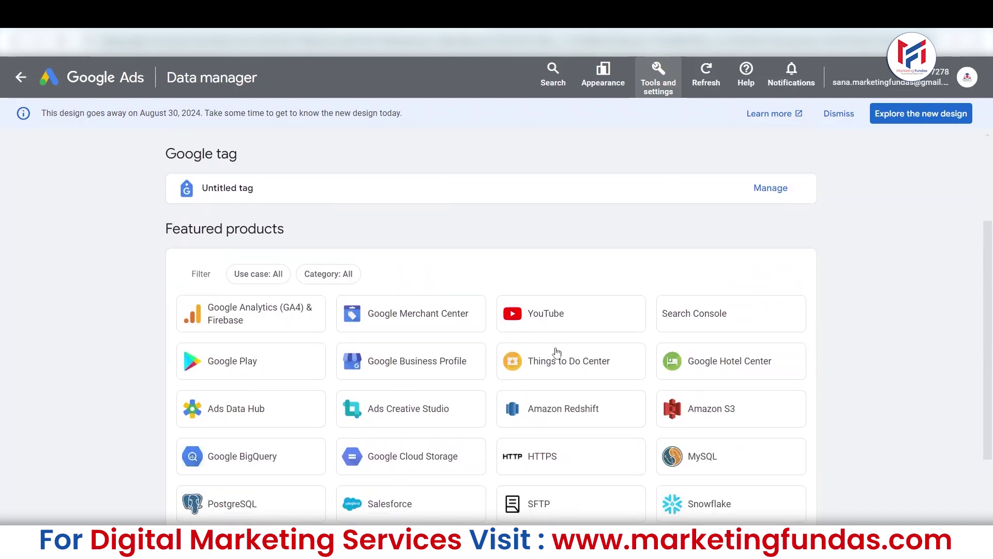
pyautogui.click(537, 309)
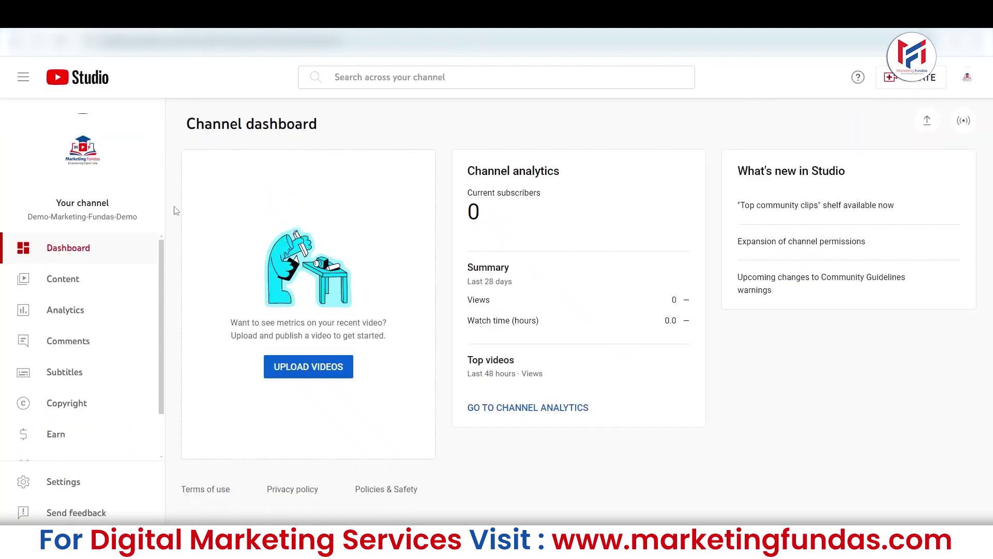
# - Switch to YouTube Studio and check the name of the channel that needs linking
pyautogui.scroll(-1, 84, 228)
pyautogui.scroll(1, 44, 231)
pyautogui.moveTo(22, 219); pyautogui.dragTo(146, 226)
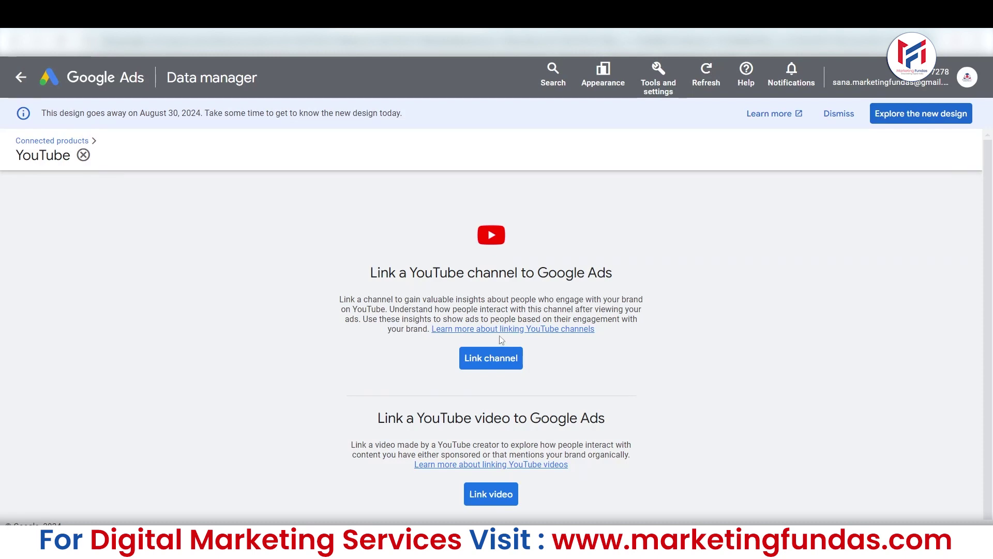
# - Start the setup for linking a YouTube channel to Google Ads
pyautogui.click(485, 365)
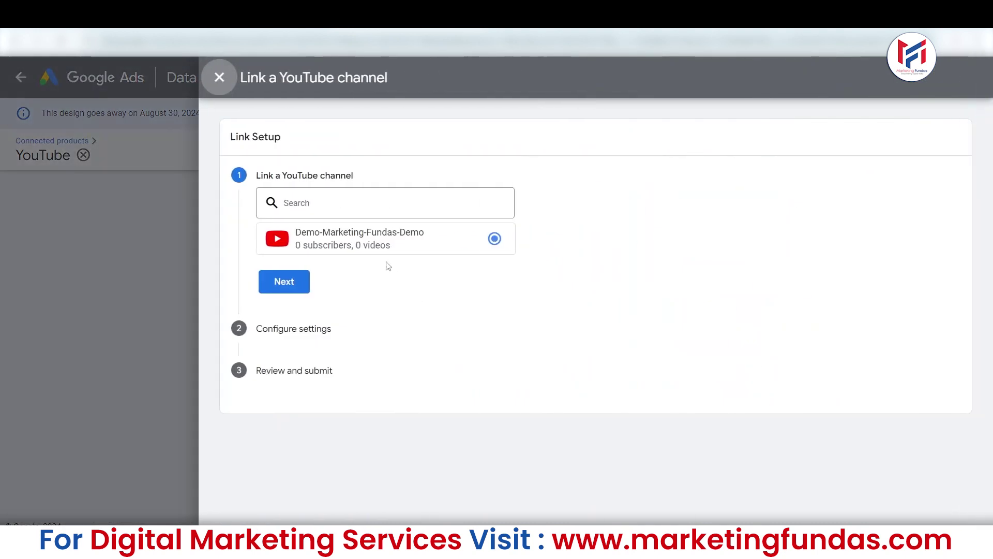
pyautogui.click(353, 201)
pyautogui.click(745, 266)
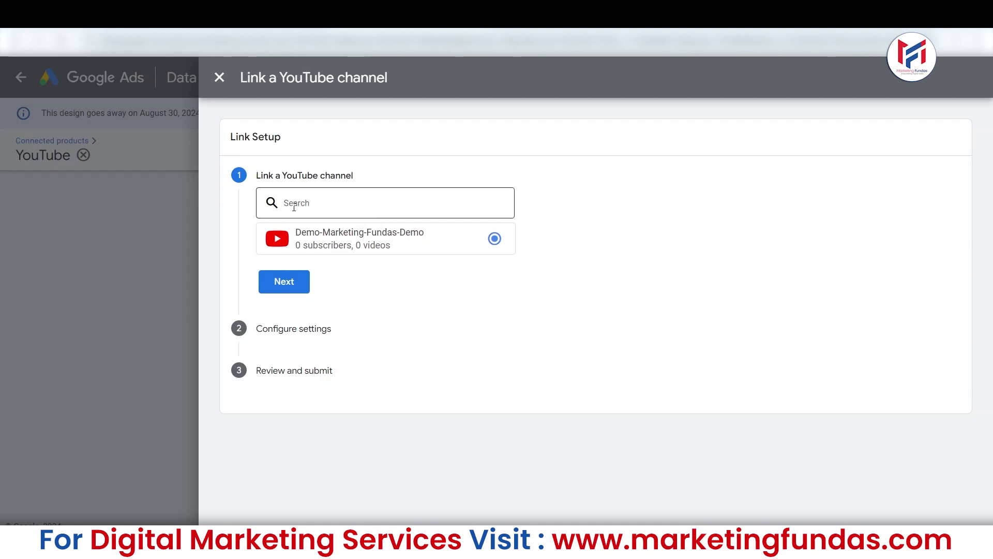
# - Search the linkable channels for "marketing fundas" and select the Marketing Fundas channel with 561K subscribers
pyautogui.click(315, 203)
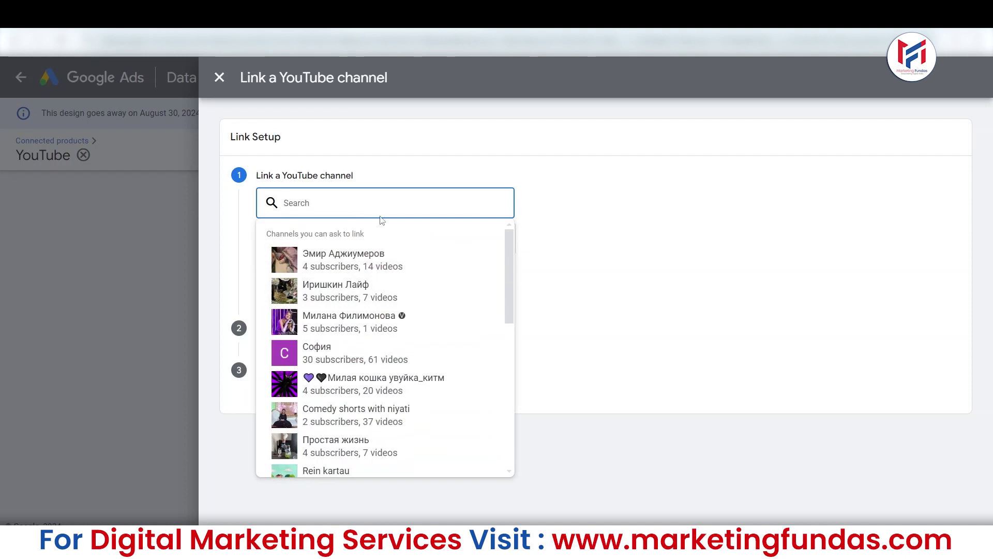
pyautogui.write('marketing ')
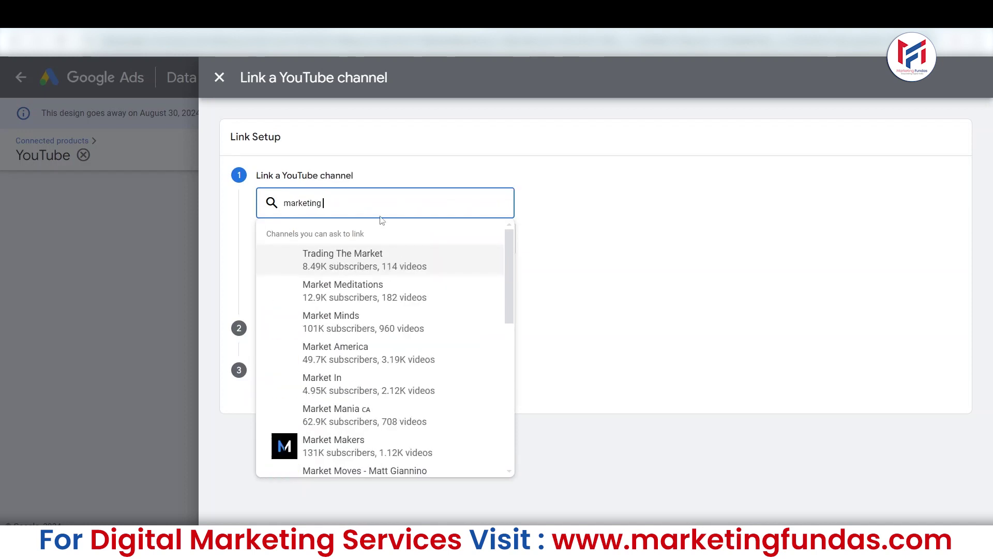
pyautogui.write('fundas')
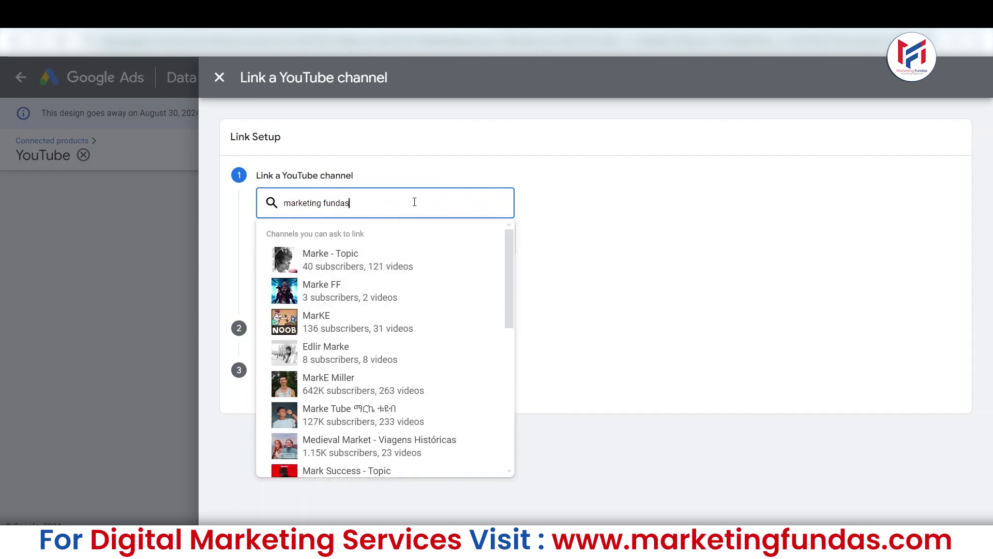
pyautogui.moveTo(511, 254); pyautogui.dragTo(490, 257)
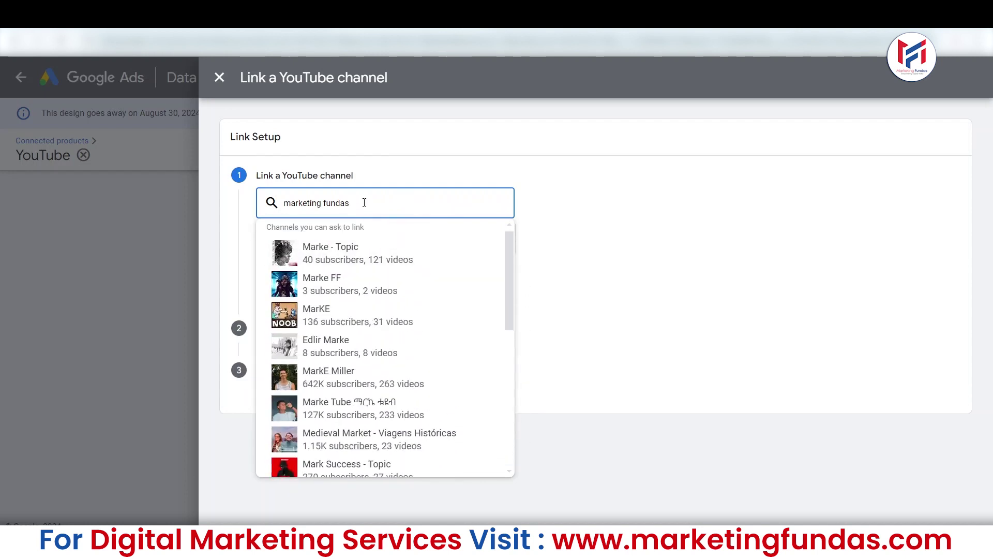
pyautogui.scroll(-3, 489, 303)
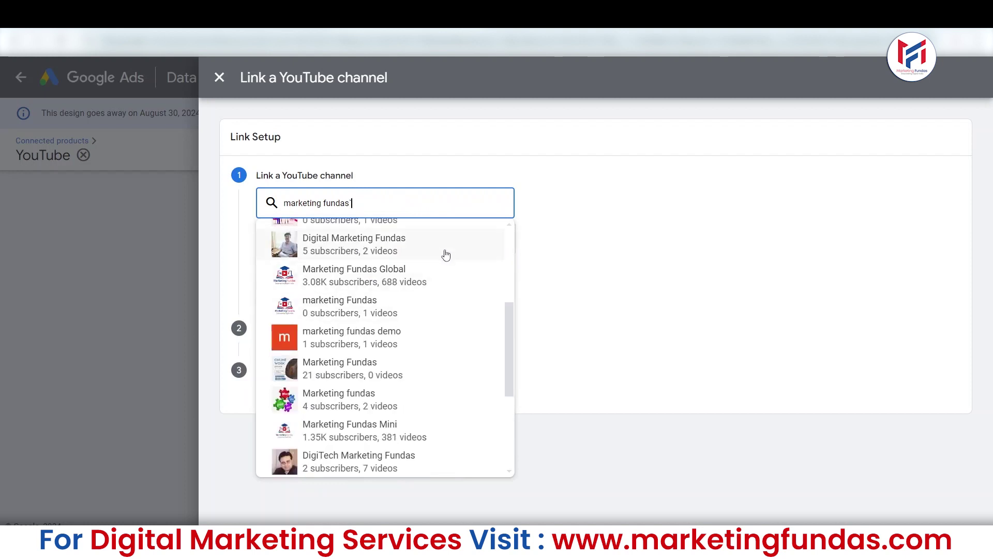
pyautogui.press('BackSpace')
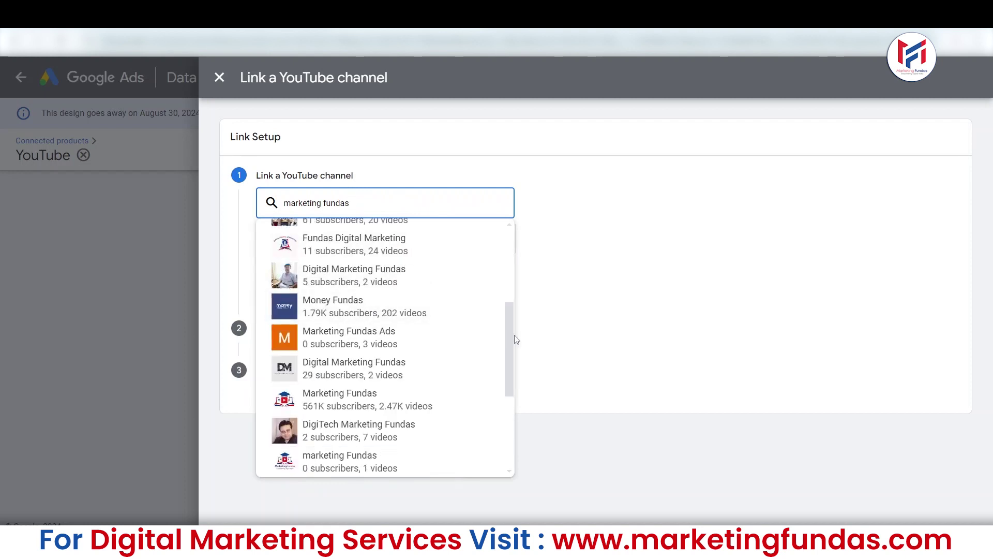
pyautogui.moveTo(516, 339); pyautogui.dragTo(513, 248)
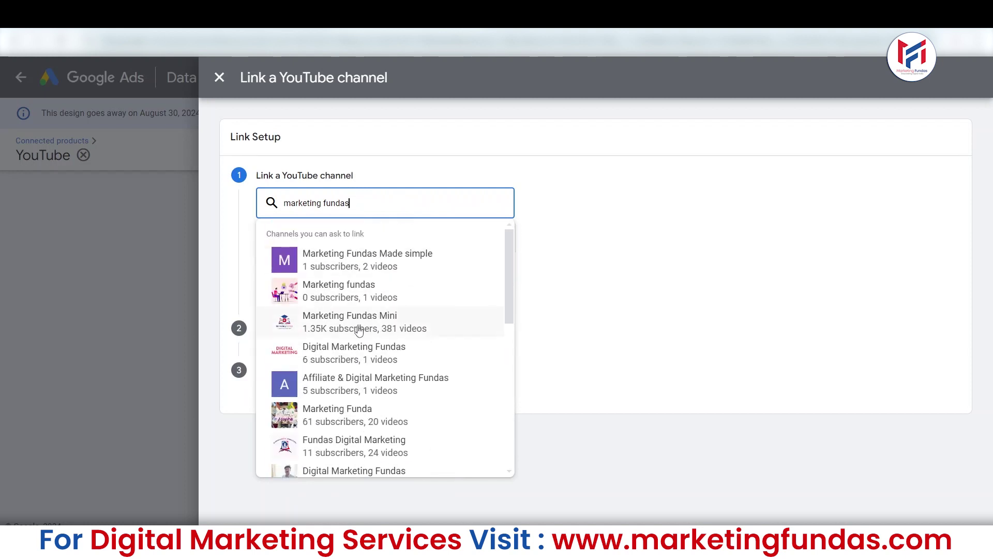
pyautogui.moveTo(510, 297); pyautogui.dragTo(505, 378)
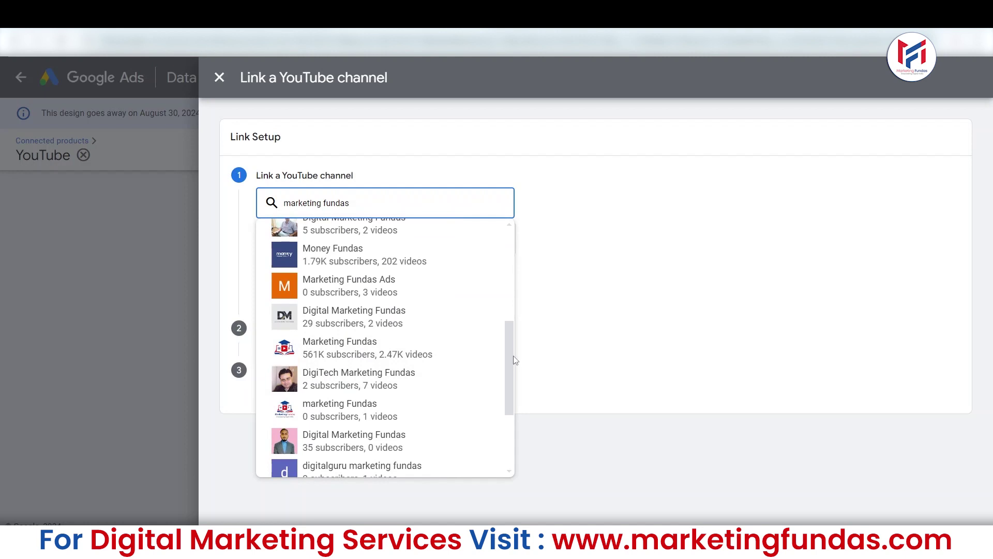
pyautogui.moveTo(513, 356); pyautogui.dragTo(511, 413)
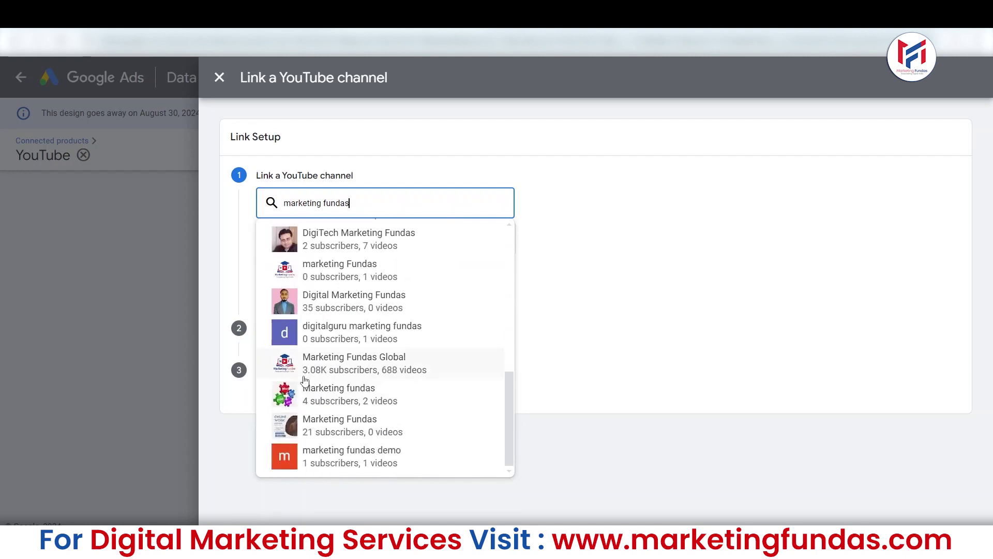
pyautogui.moveTo(507, 390); pyautogui.dragTo(521, 334)
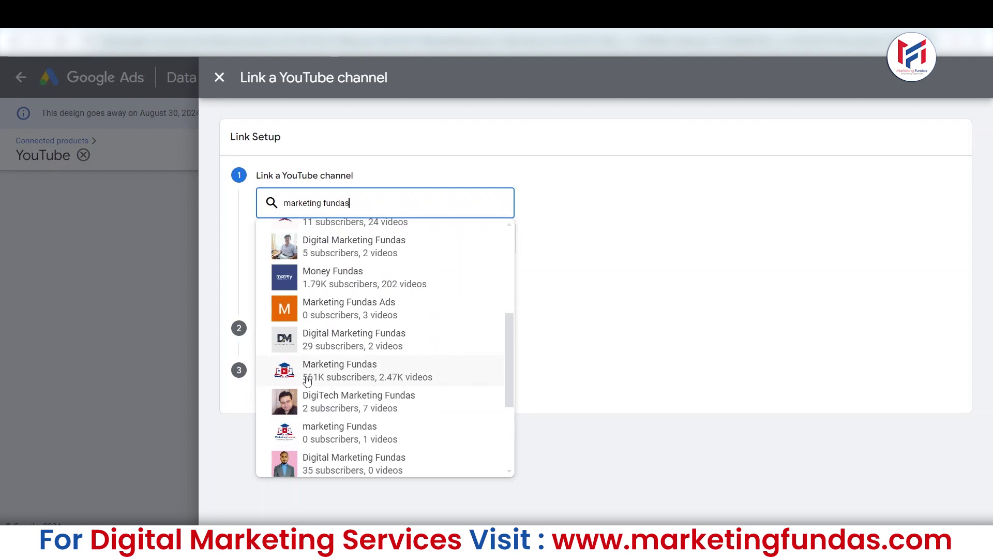
pyautogui.click(327, 378)
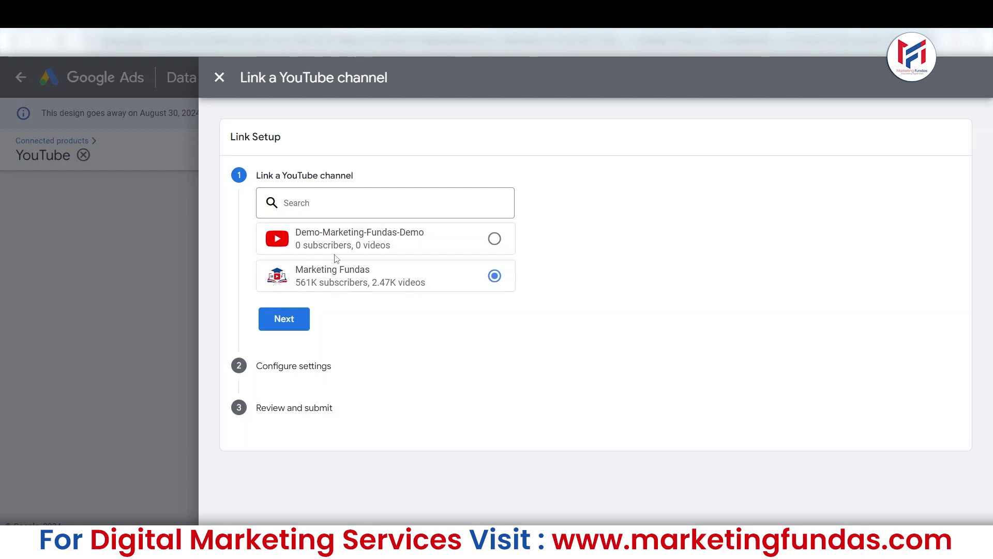
# - Select the Demo-Marketing-Fundas-Demo channel for linking and accept the default link name and data sharing settings
pyautogui.click(494, 242)
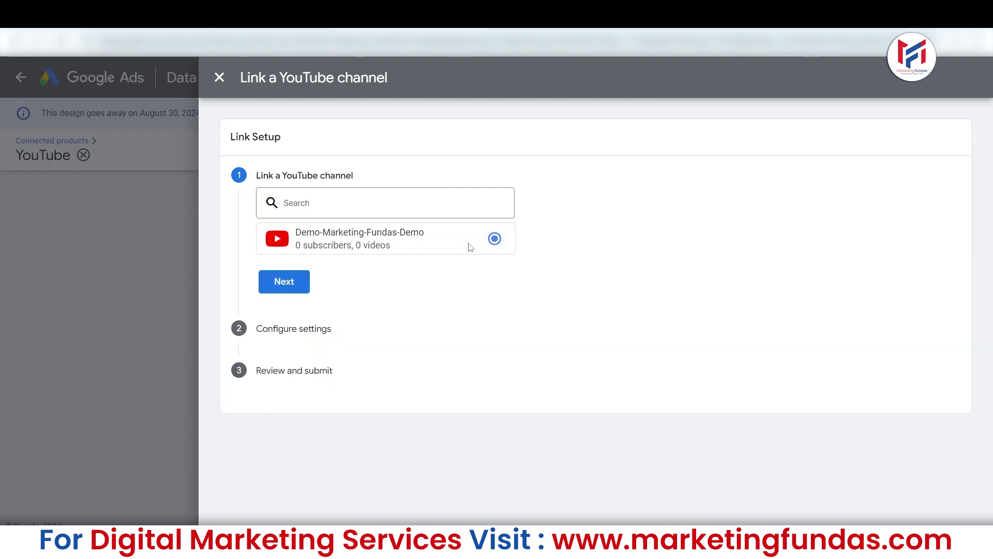
pyautogui.click(303, 291)
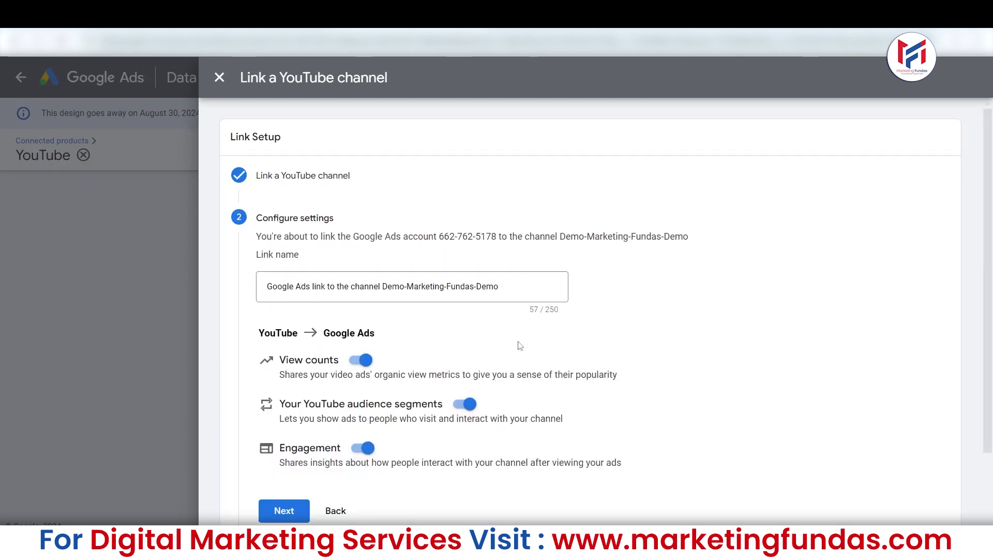
pyautogui.moveTo(992, 257); pyautogui.dragTo(992, 306)
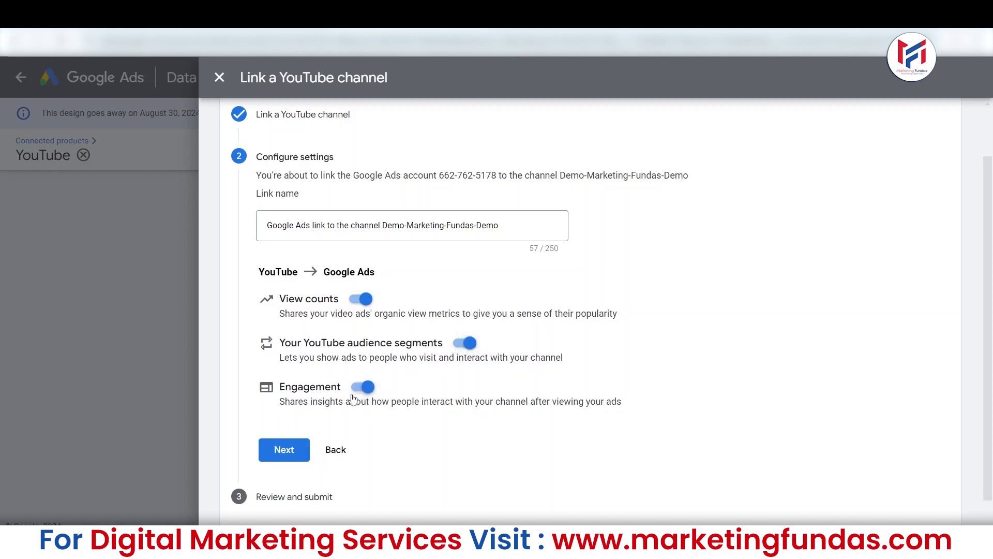
pyautogui.click(277, 462)
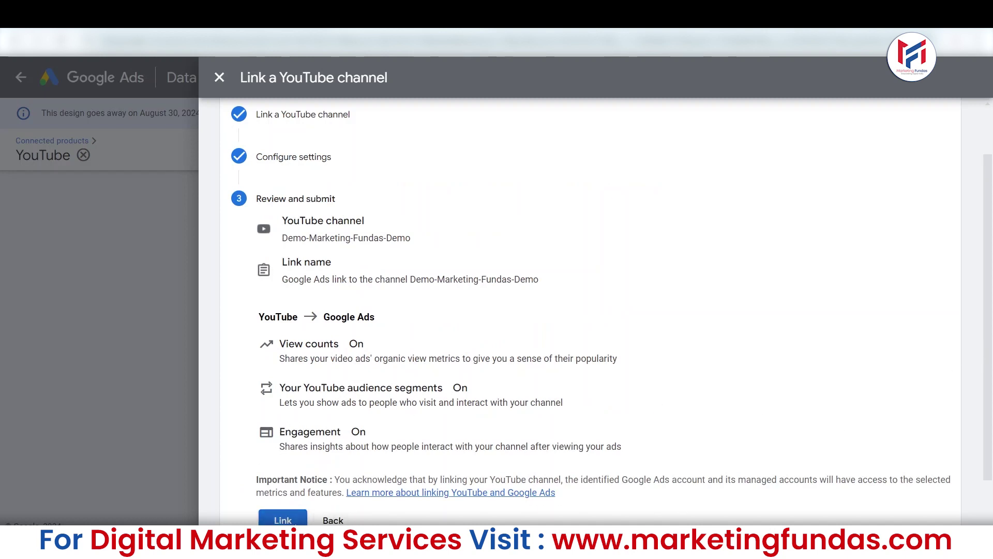
# - Submit the reviewed channel link, close the setup and check the entry in the linked channels list
pyautogui.click(295, 524)
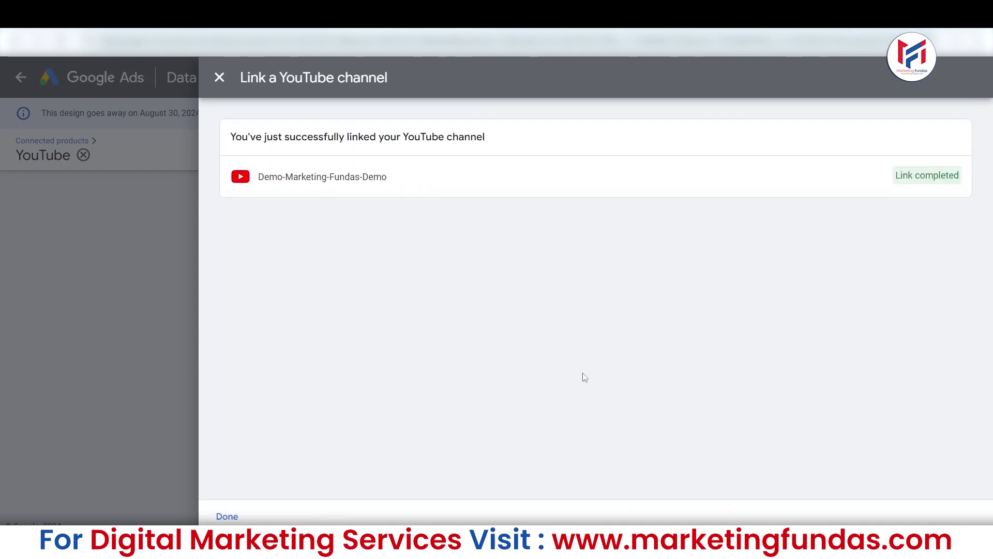
pyautogui.doubleClick(903, 176)
pyautogui.click(965, 182)
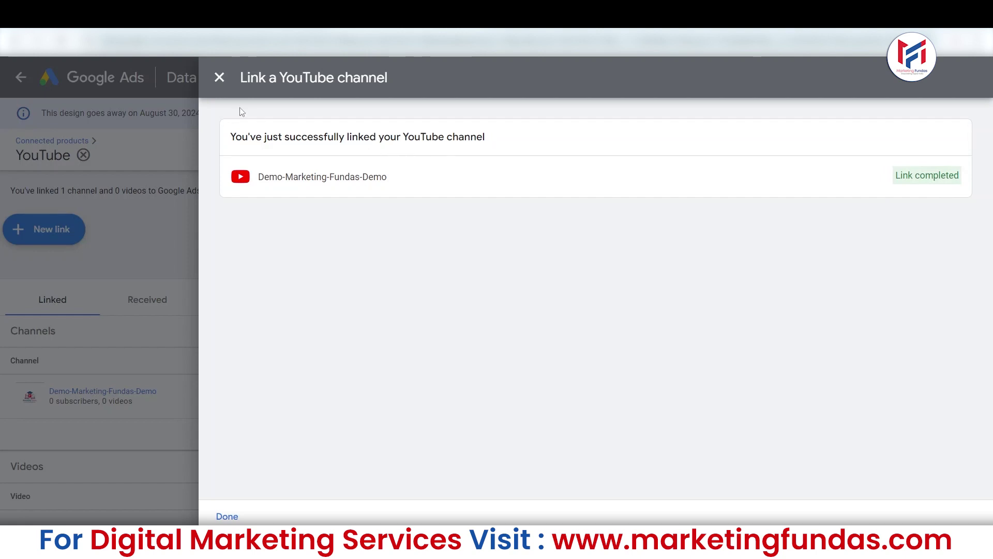
pyautogui.click(219, 78)
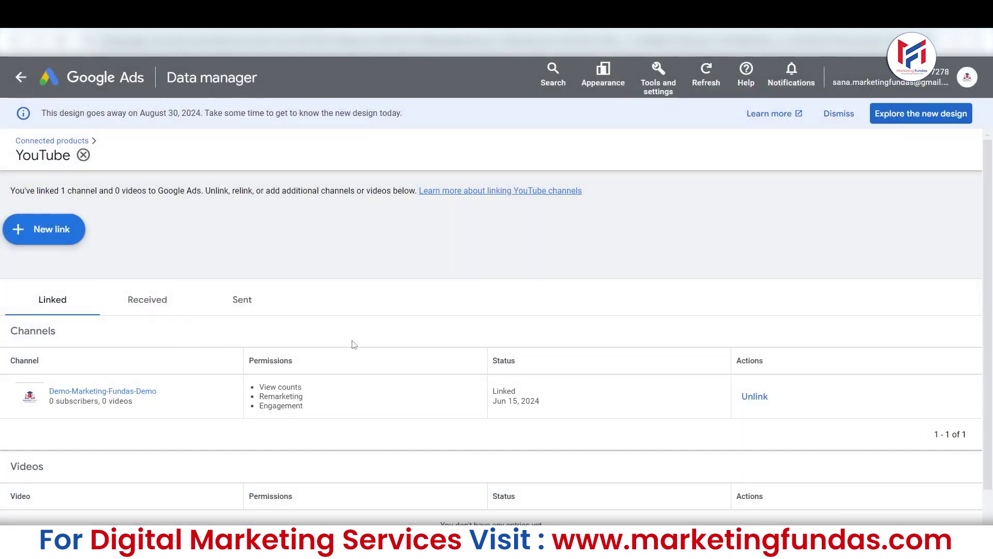
pyautogui.scroll(-1, 992, 257)
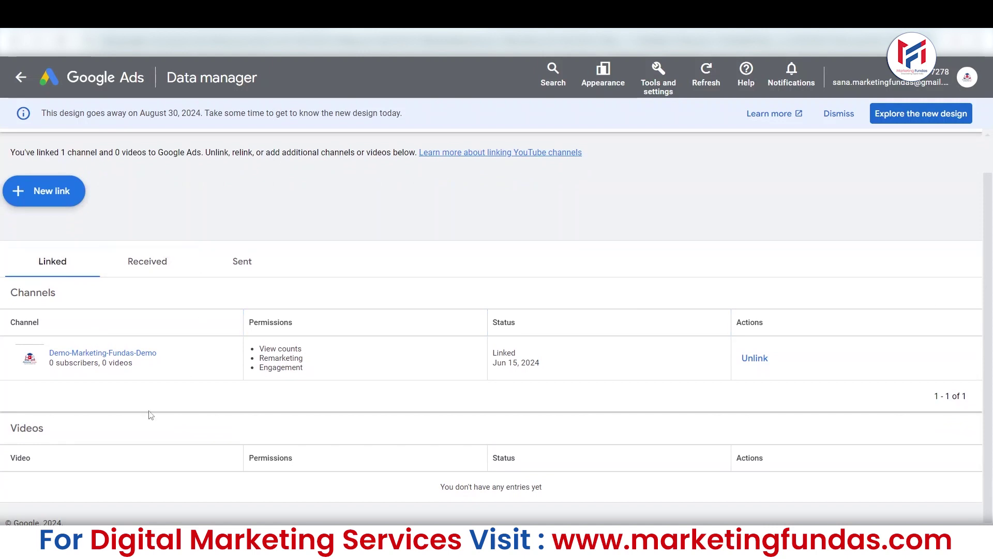